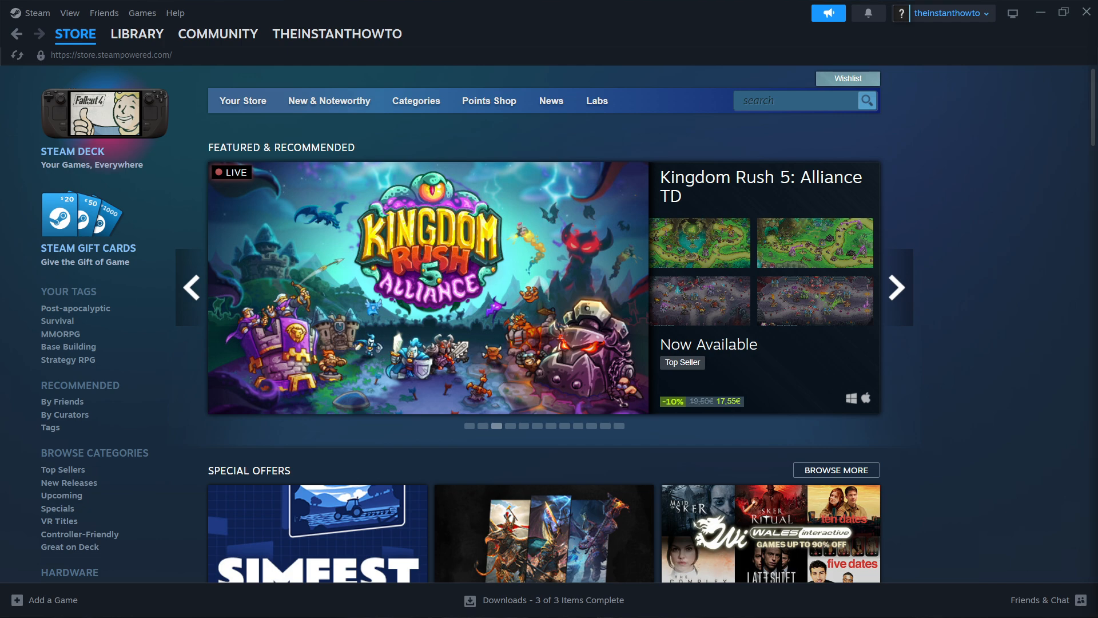
Bring the browser forward, widen it and reach the official Steam website from the search results.
drag(1012, 43, 515, 43)
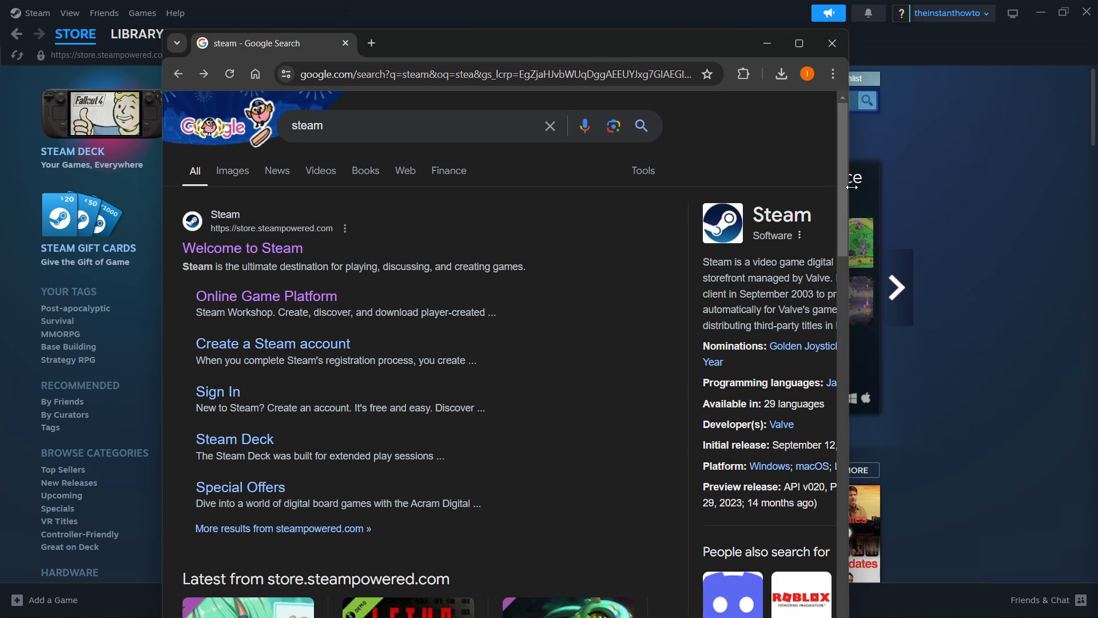
drag(852, 178, 1020, 178)
drag(764, 51, 749, 43)
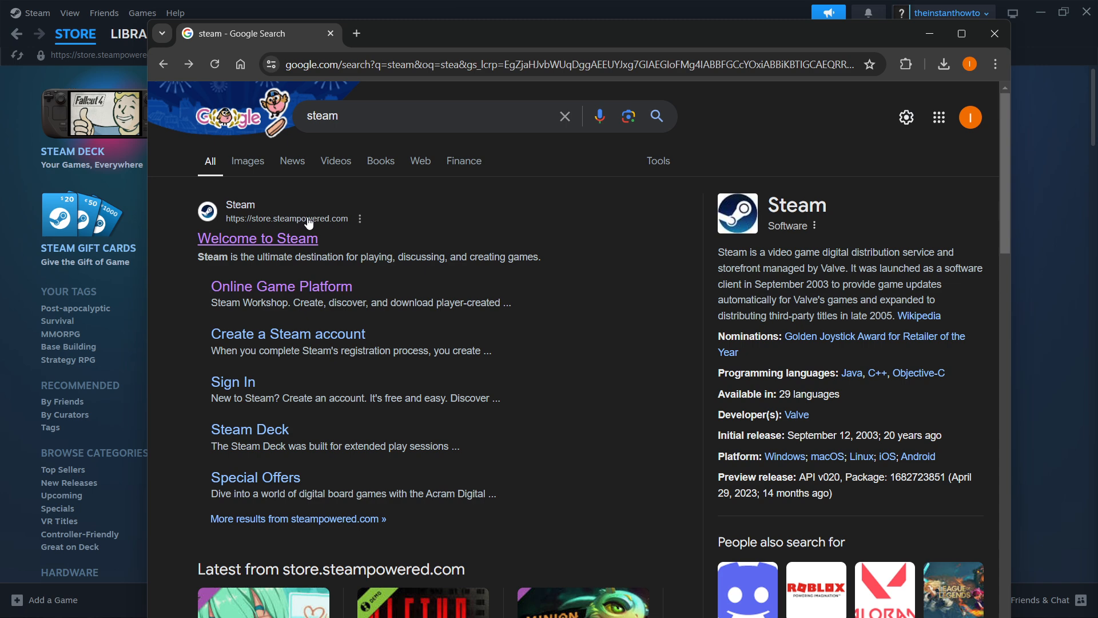
click(263, 243)
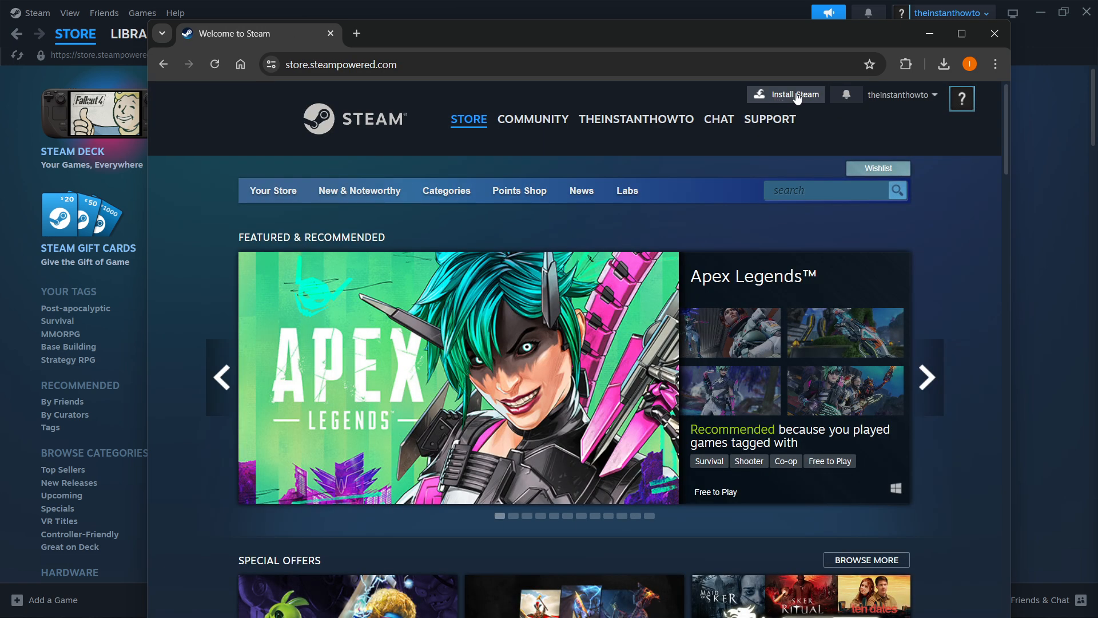
Download the Steam installer from the about page and launch SteamSetup.exe.
click(796, 98)
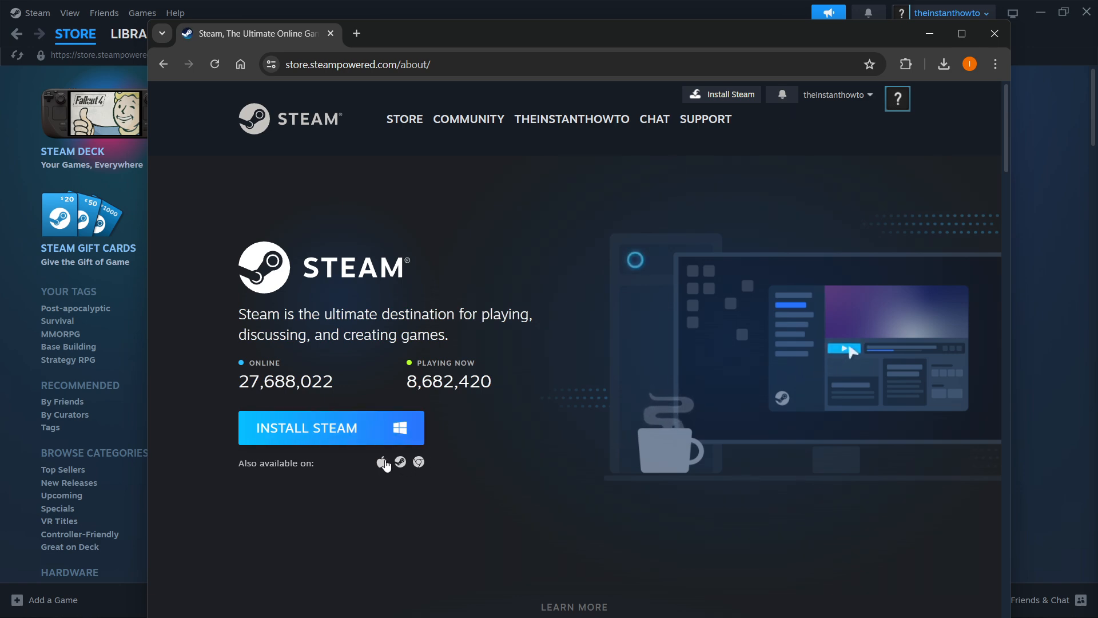
click(421, 431)
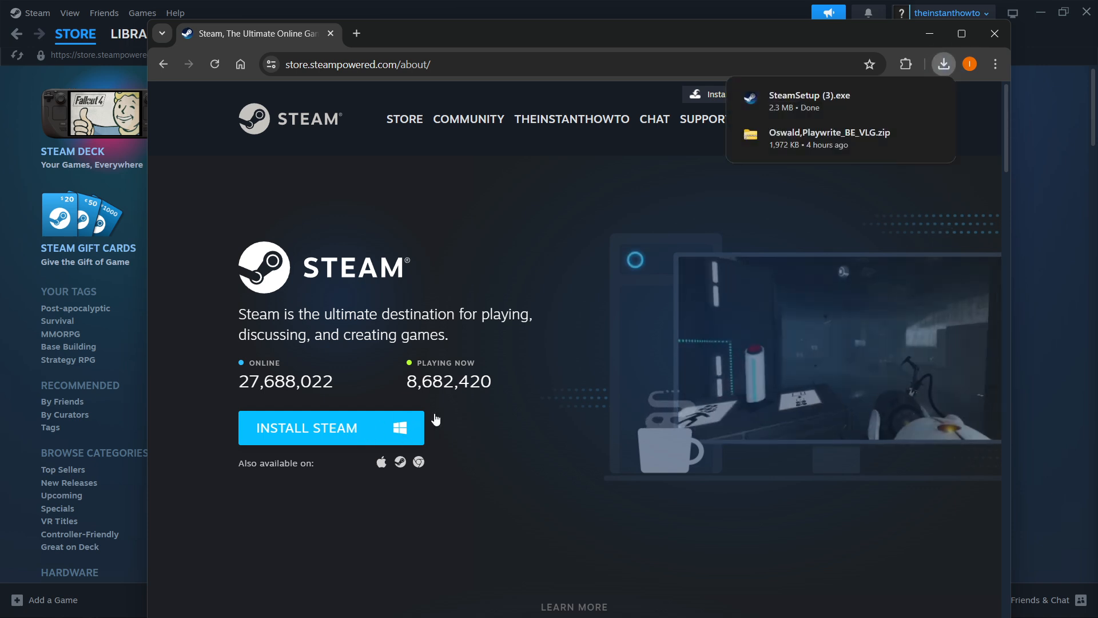
mouse_move(806, 102)
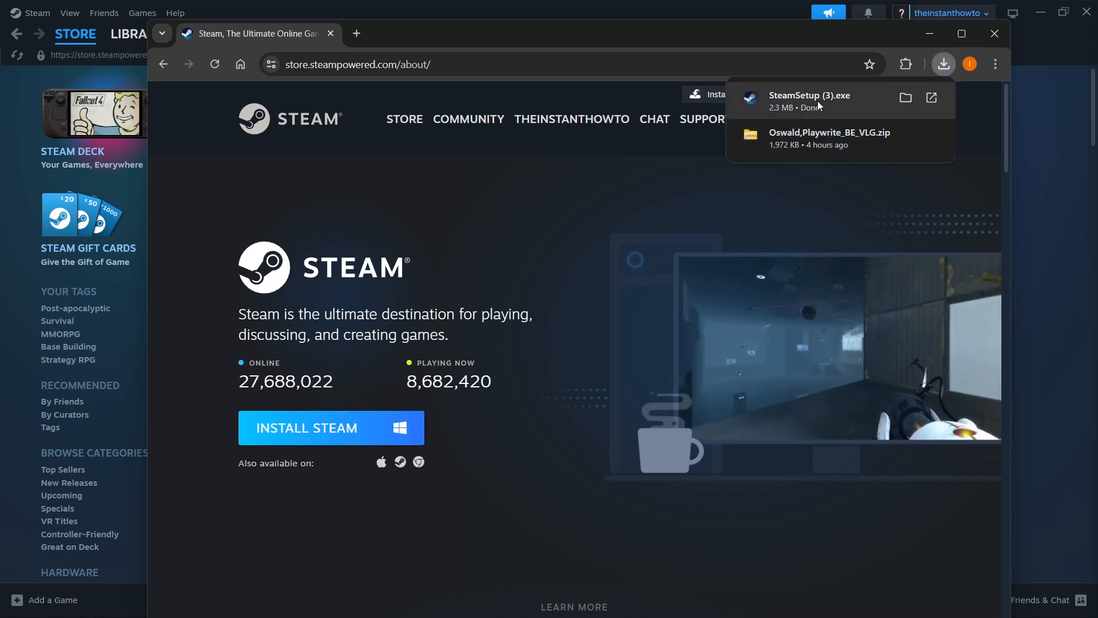
click(835, 109)
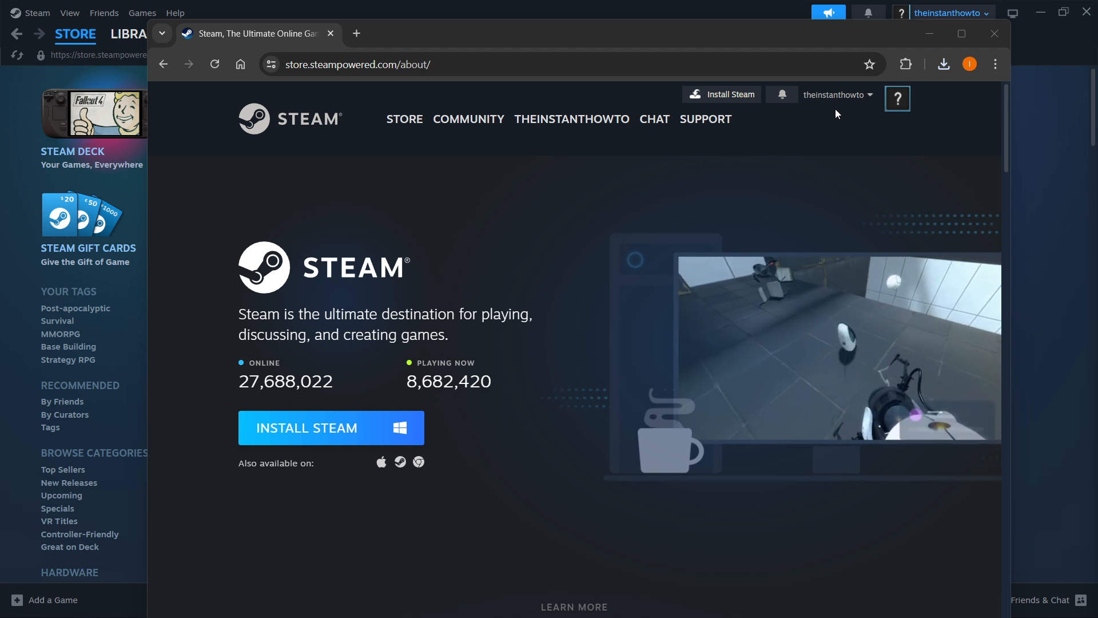
Advance Steam Setup past the welcome and language pages, keeping English.
drag(544, 183, 555, 162)
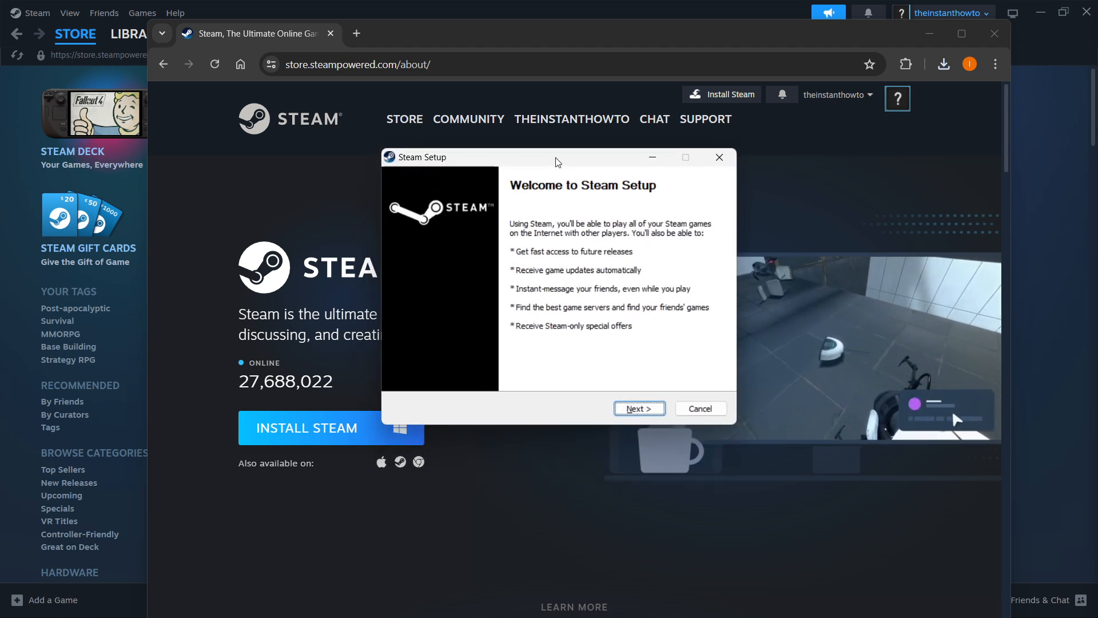
click(638, 409)
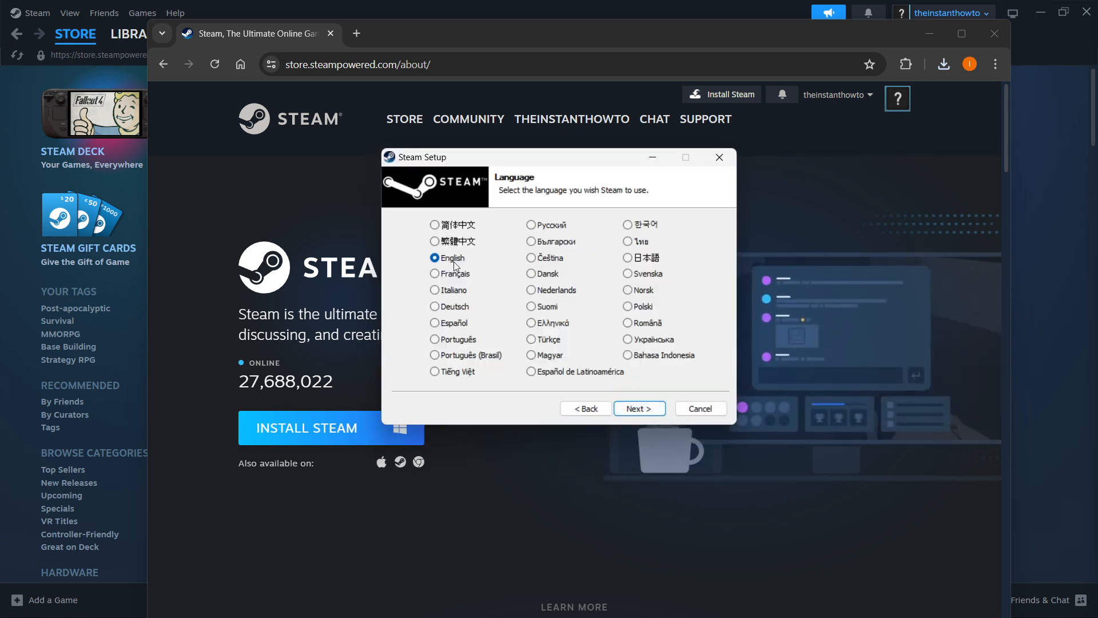
click(639, 408)
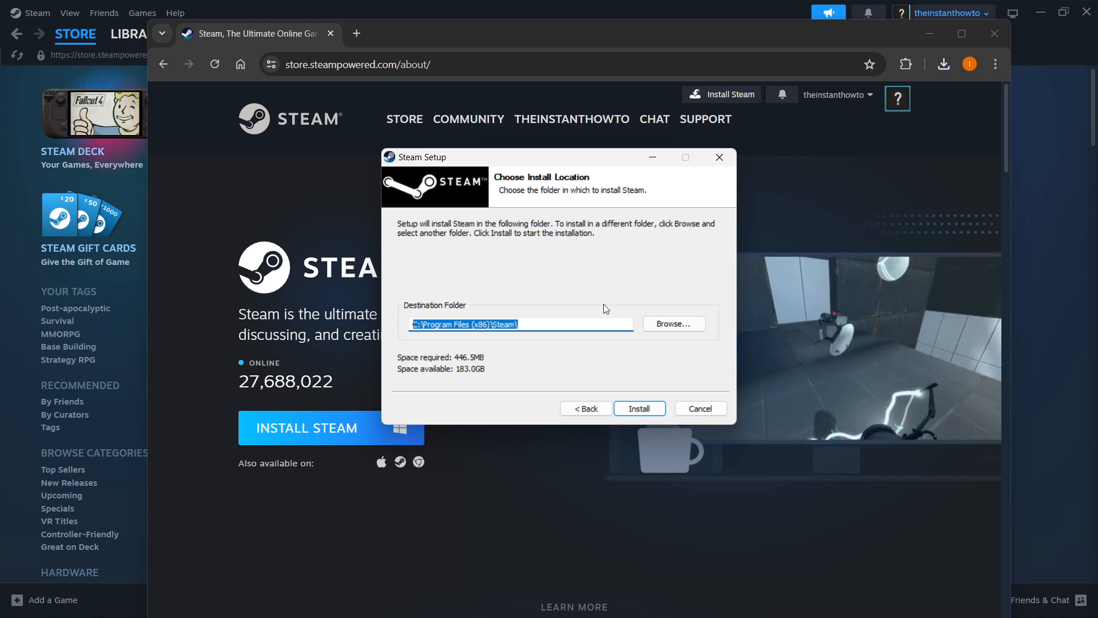
Close the Steam installer and move the browser away so the Steam store shows.
click(719, 157)
drag(326, 35, 1089, 10)
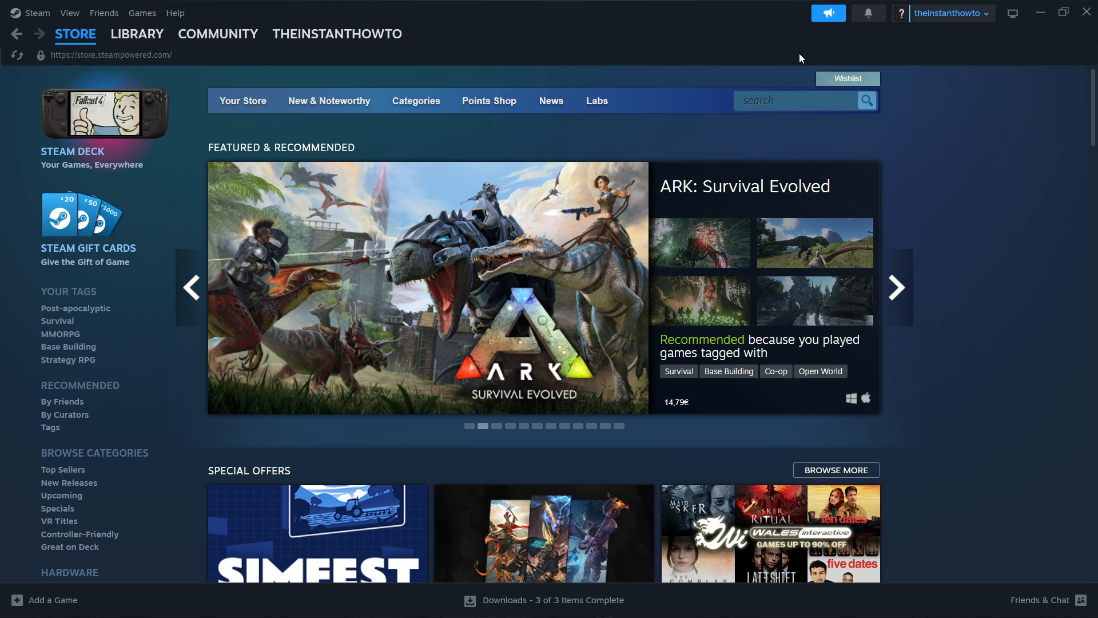
click(797, 100)
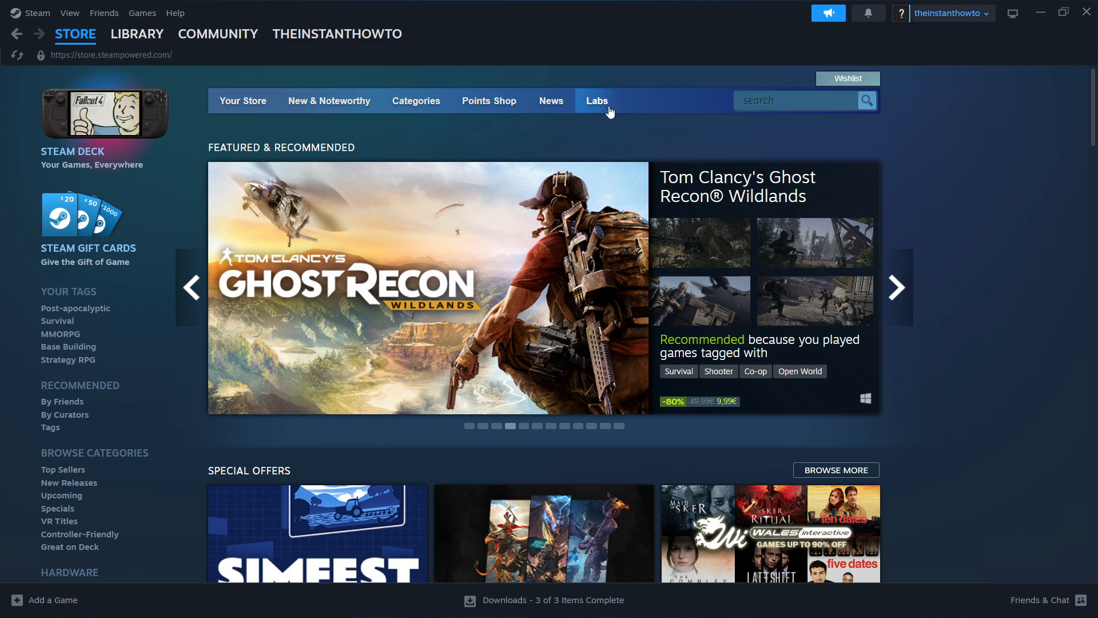
click(75, 37)
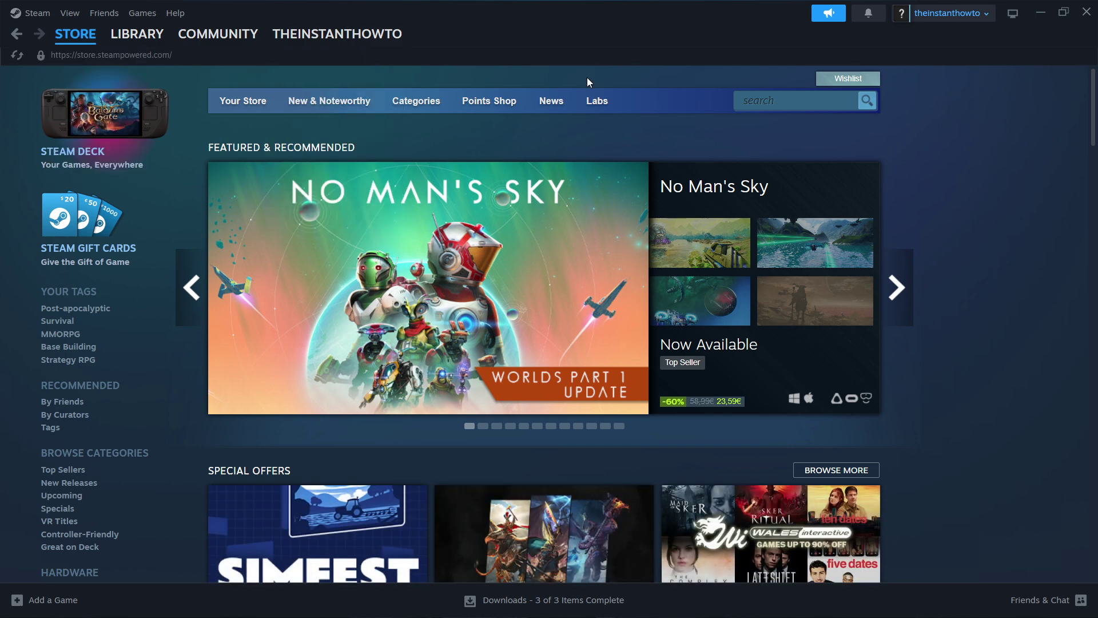
click(789, 100)
Search the store for 'norland' and reach the Norland game page's purchase section.
click(812, 102)
text(no)
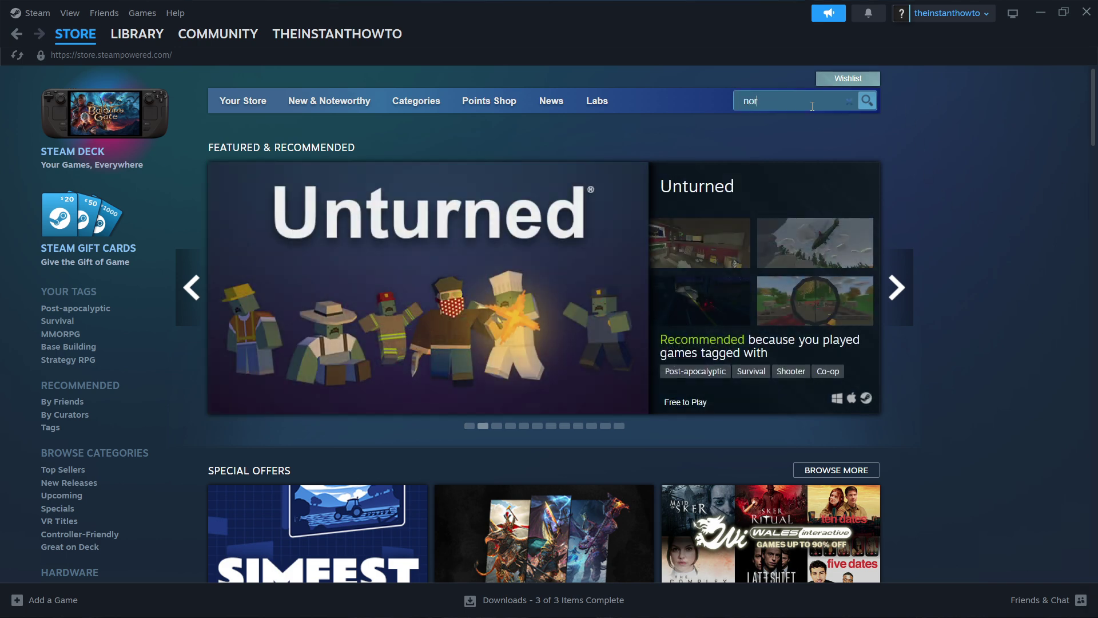
text(land)
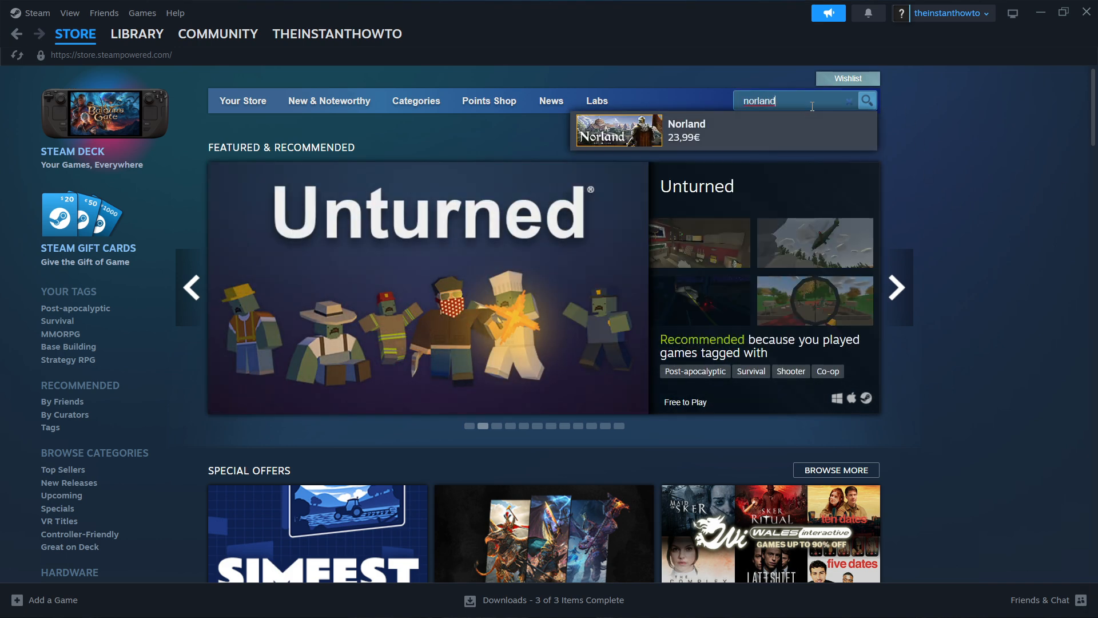
click(735, 129)
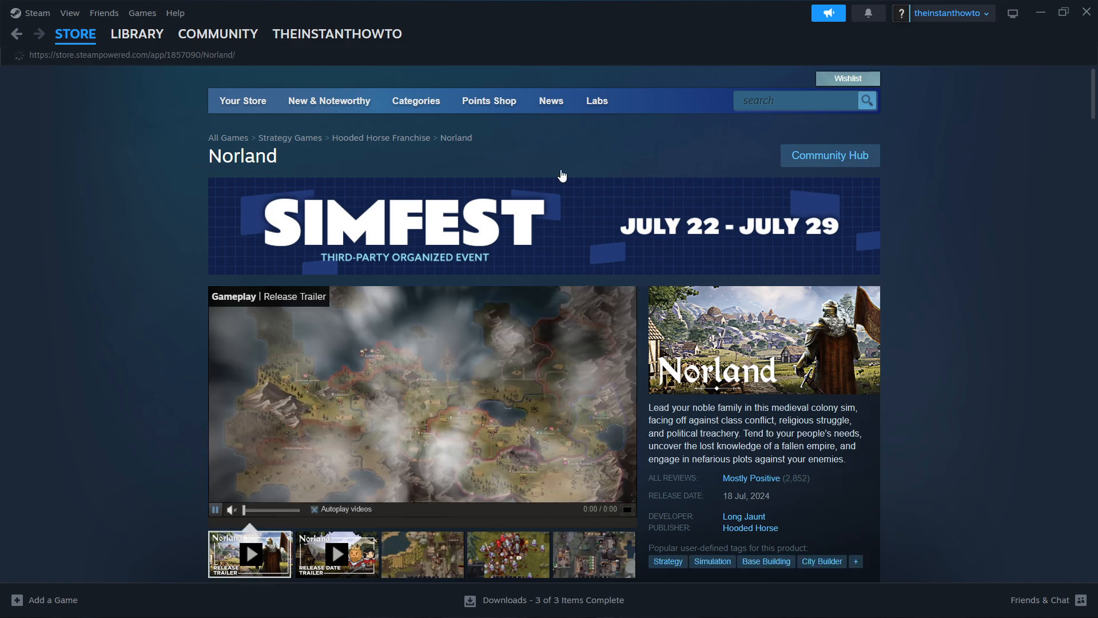
scroll(168, 191, down, 5)
scroll(140, 201, down, 5)
scroll(140, 201, down, 5)
scroll(141, 202, down, 2)
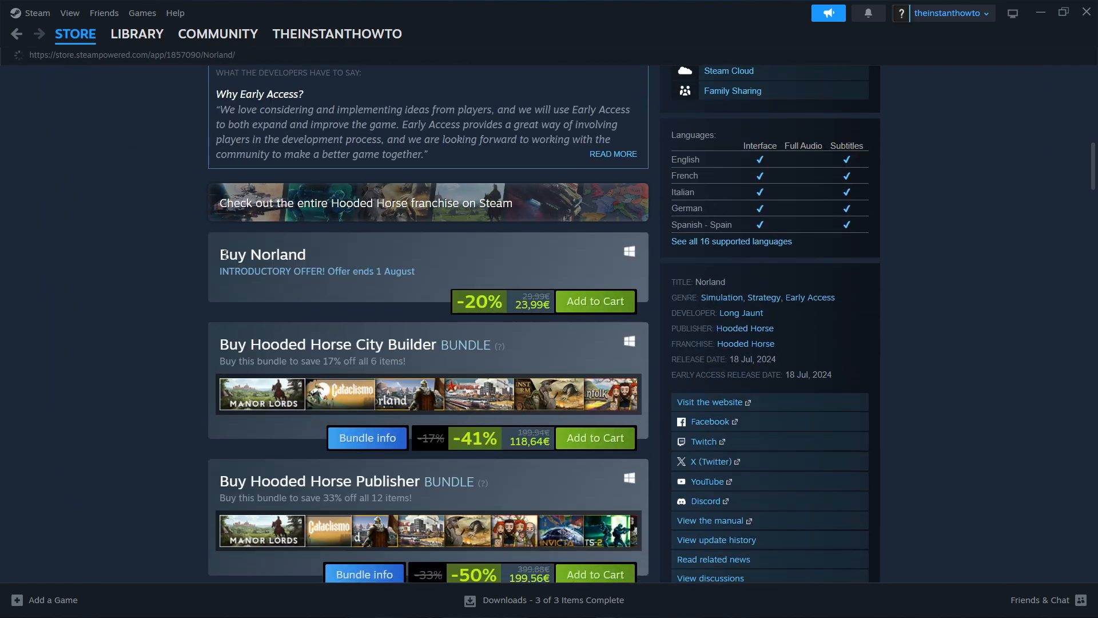
drag(237, 259, 355, 263)
Add Norland to the cart and view the cart.
click(356, 263)
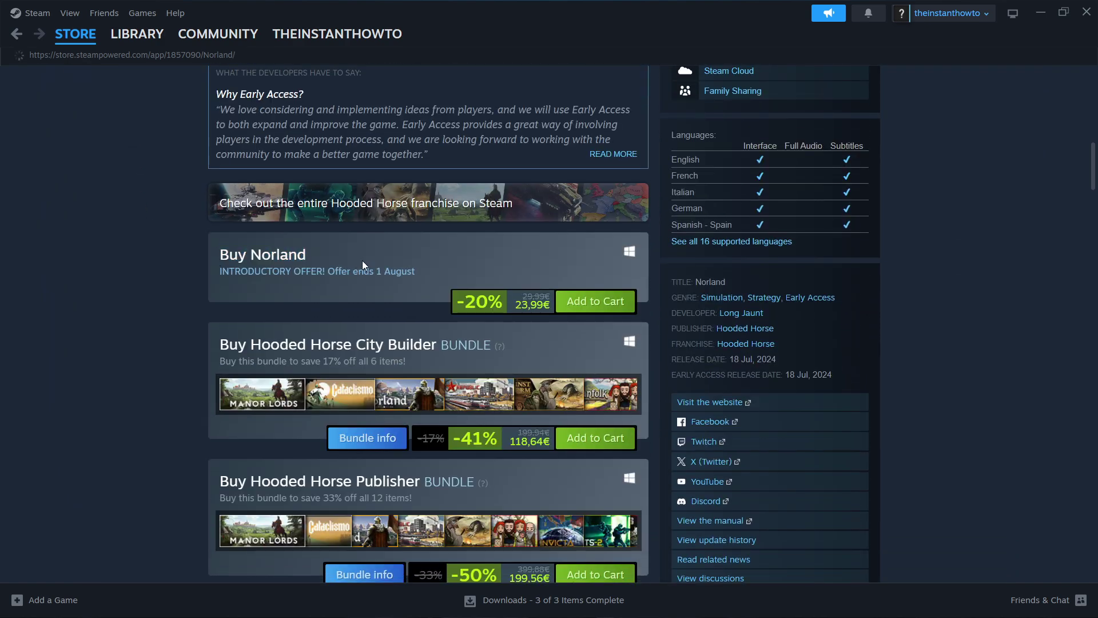
click(611, 302)
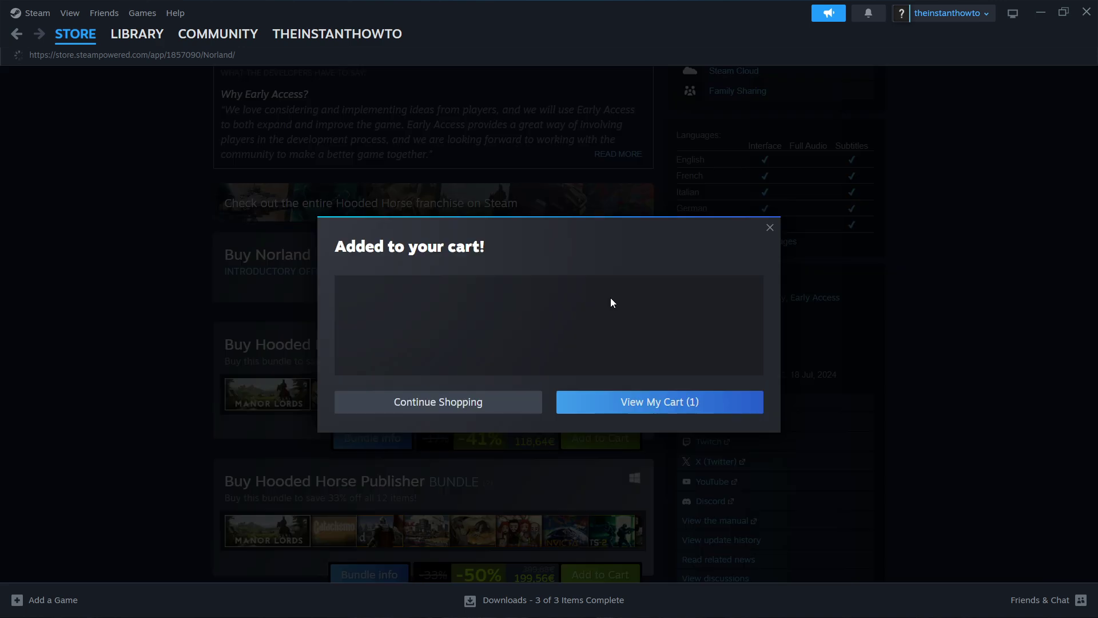
click(669, 404)
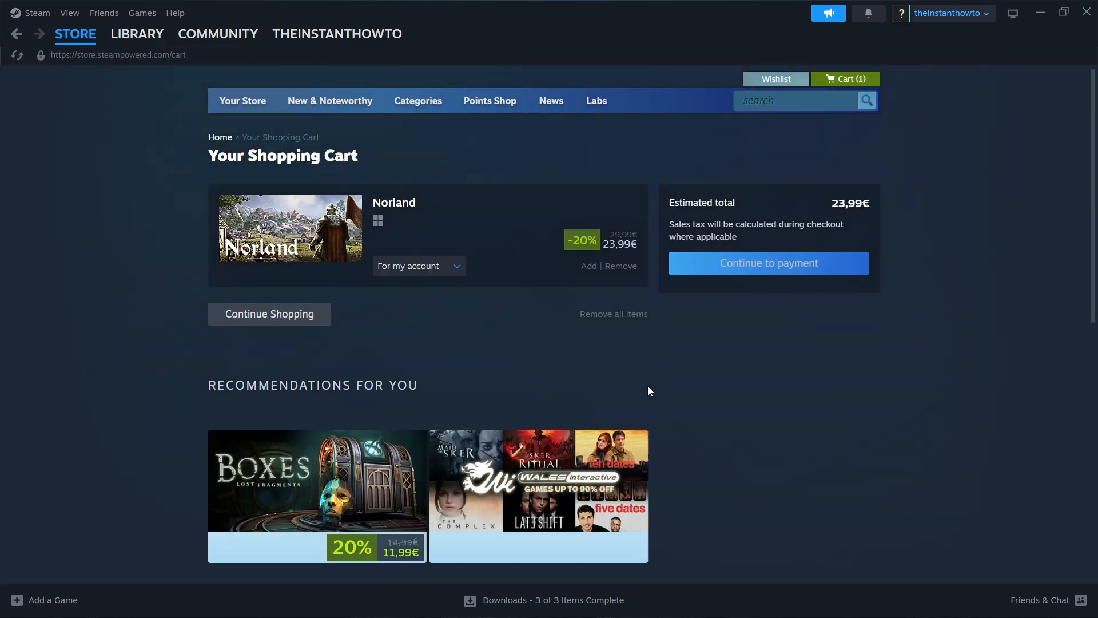
Keep the purchase 'For my account' and continue from the cart to payment.
click(457, 266)
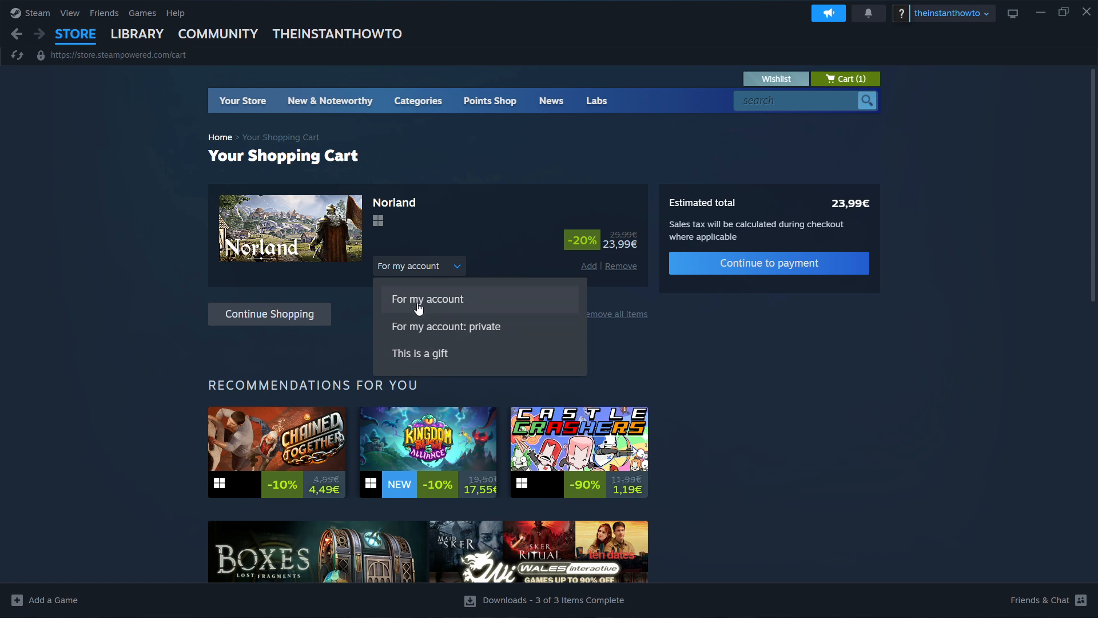
click(479, 300)
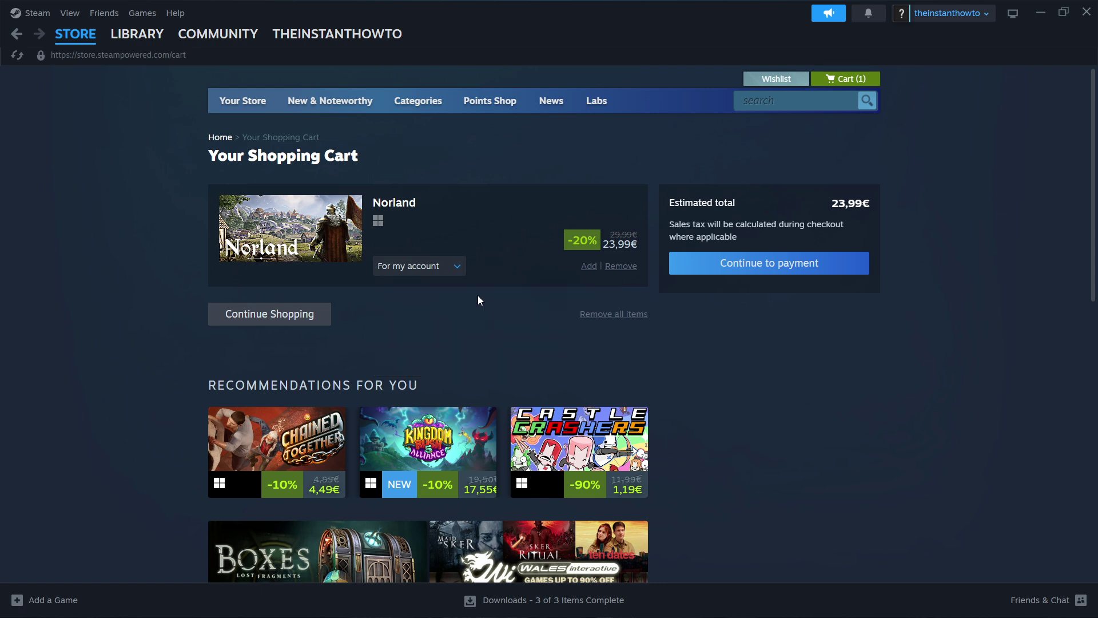
click(767, 264)
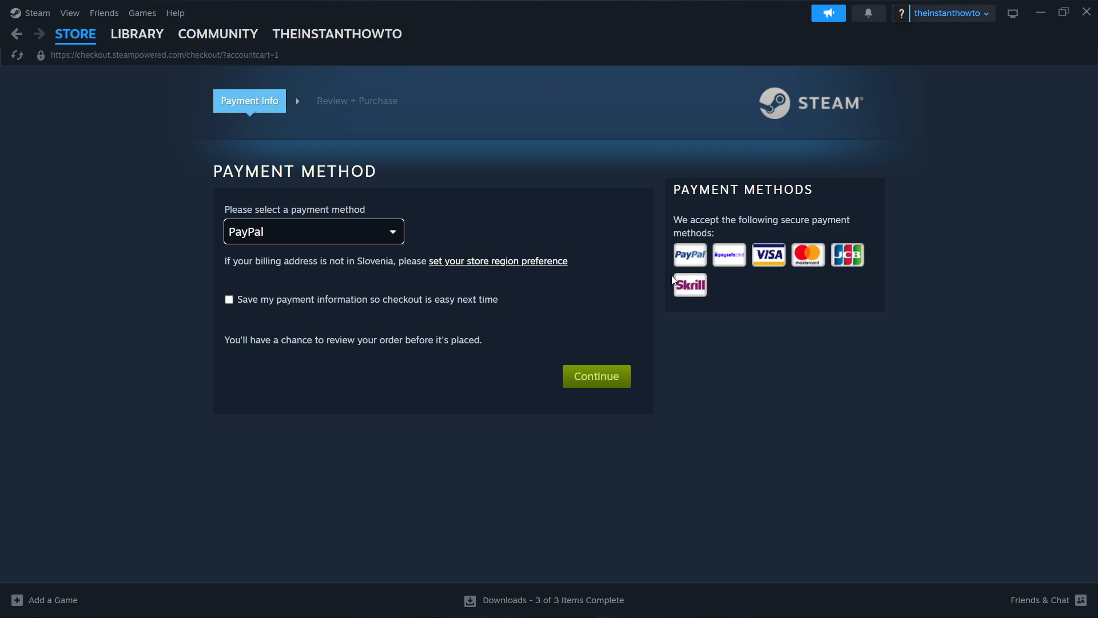
Choose PayPal as the payment method for the Norland checkout.
click(392, 232)
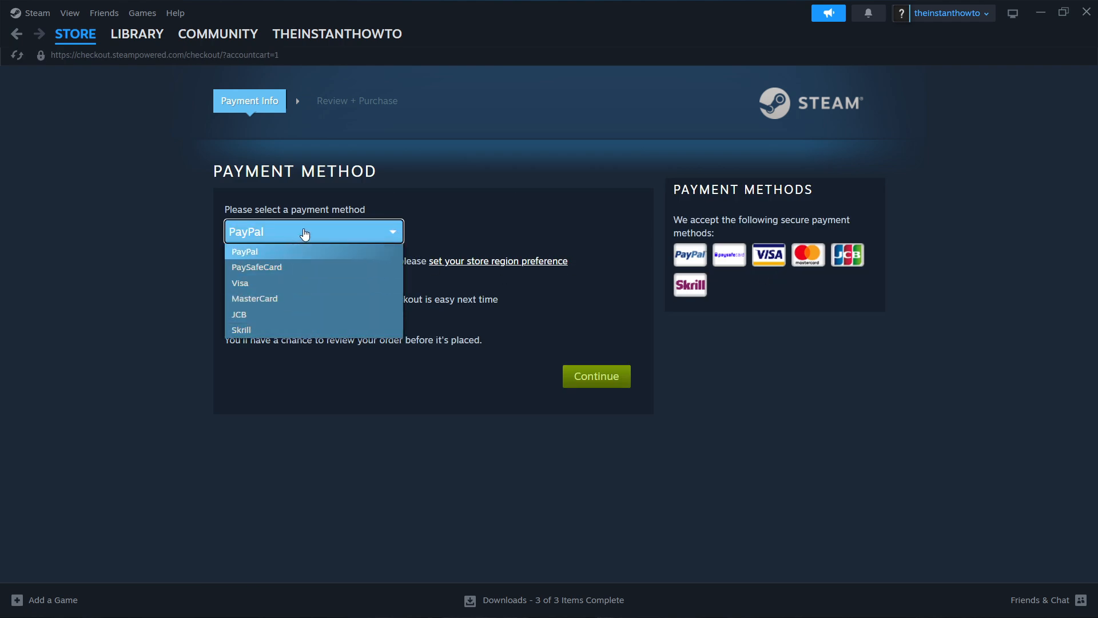
click(314, 252)
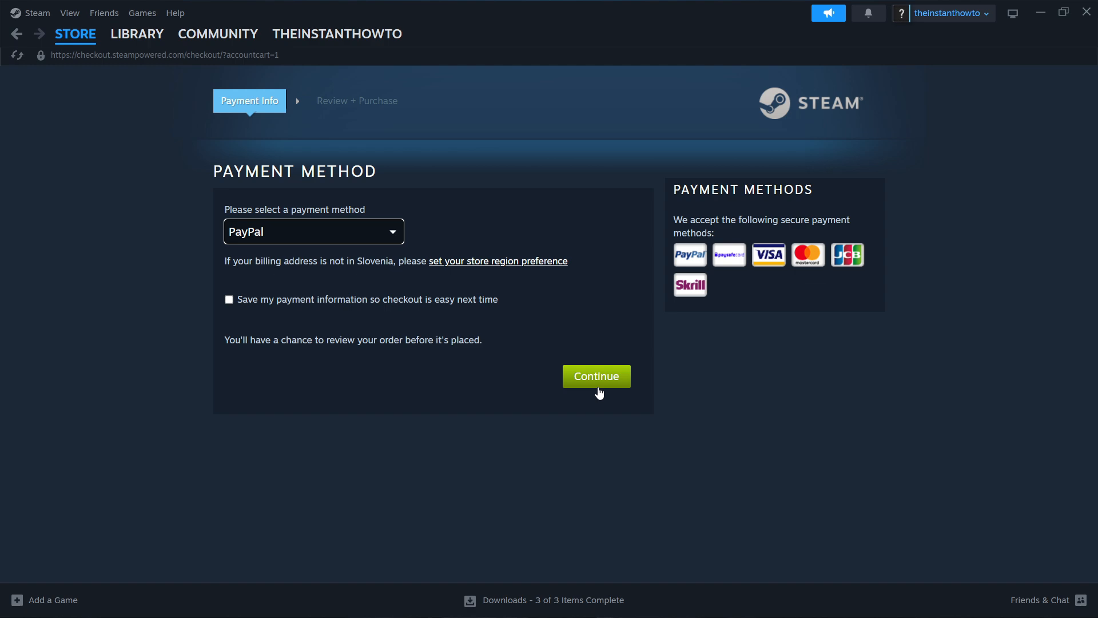
Go to the library and bring up Call of Duty's page.
click(129, 34)
mouse_move(137, 33)
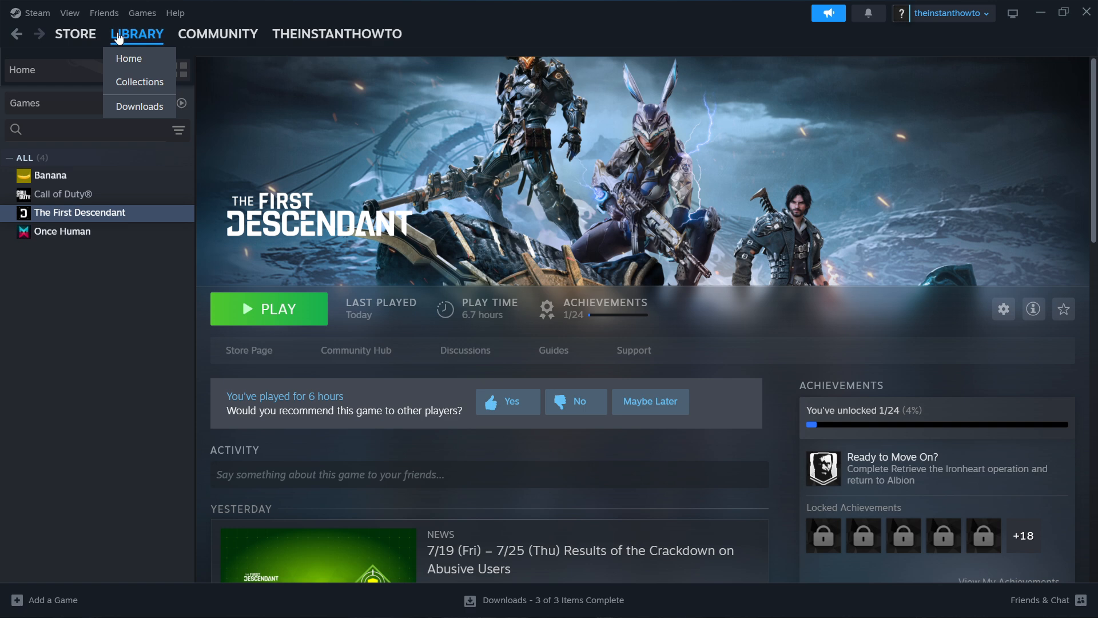
click(51, 102)
click(56, 112)
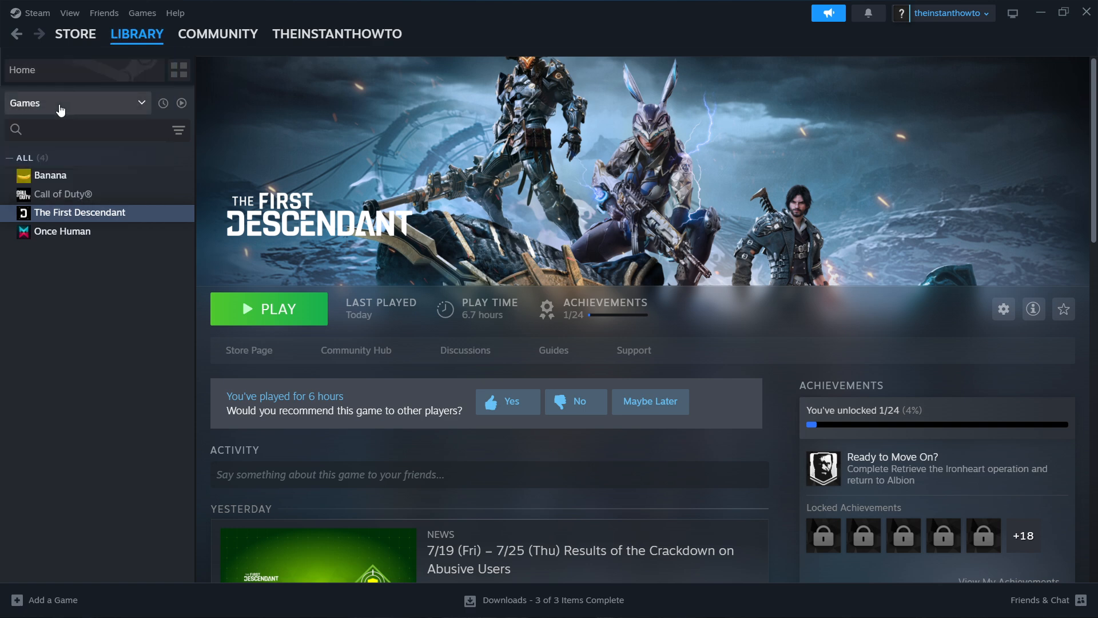
click(63, 194)
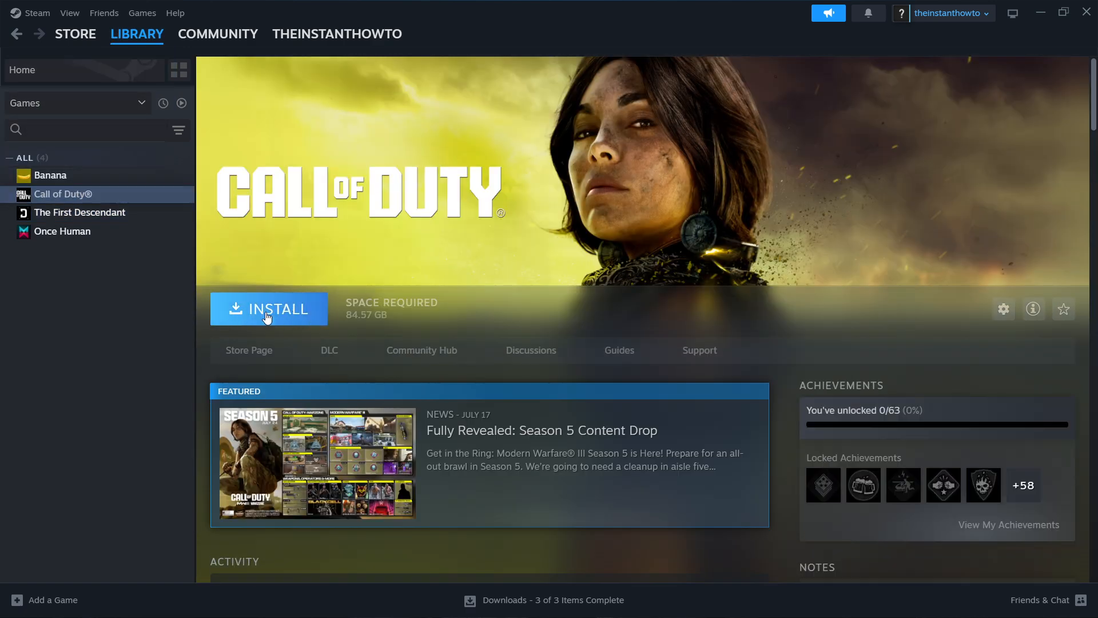
View Call of Duty's install dialog without installing, then return to The First Descendant.
click(252, 301)
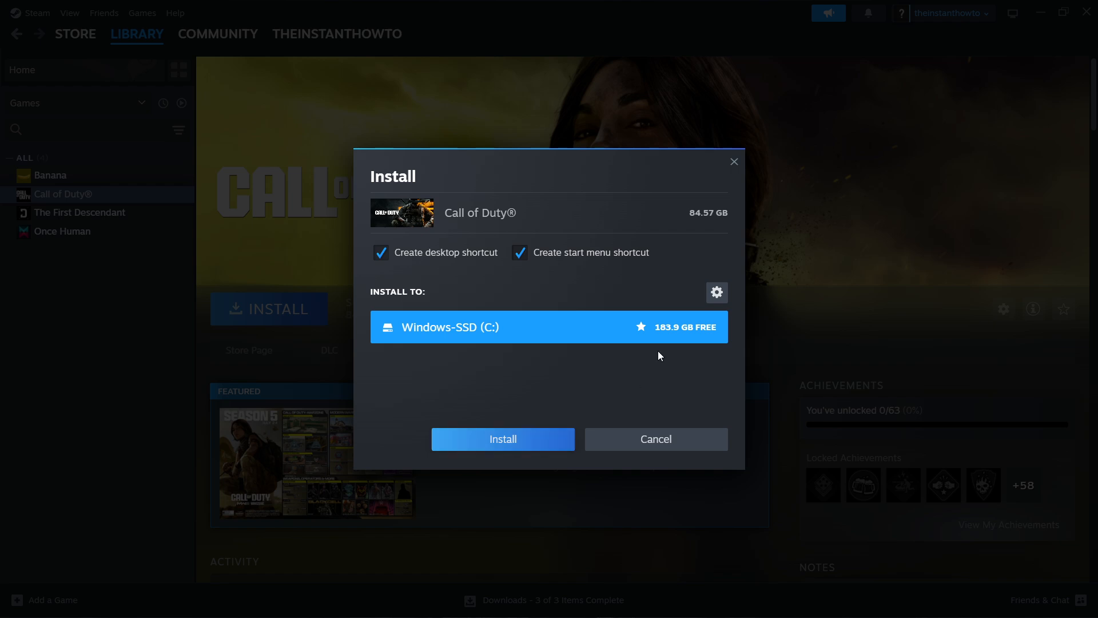
click(734, 163)
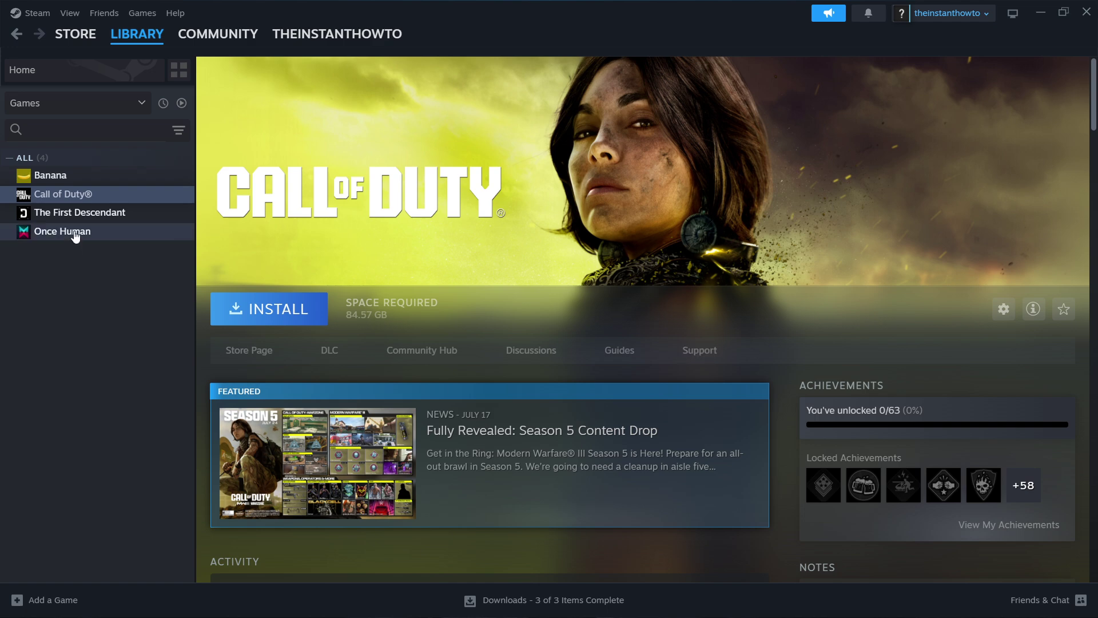
click(80, 213)
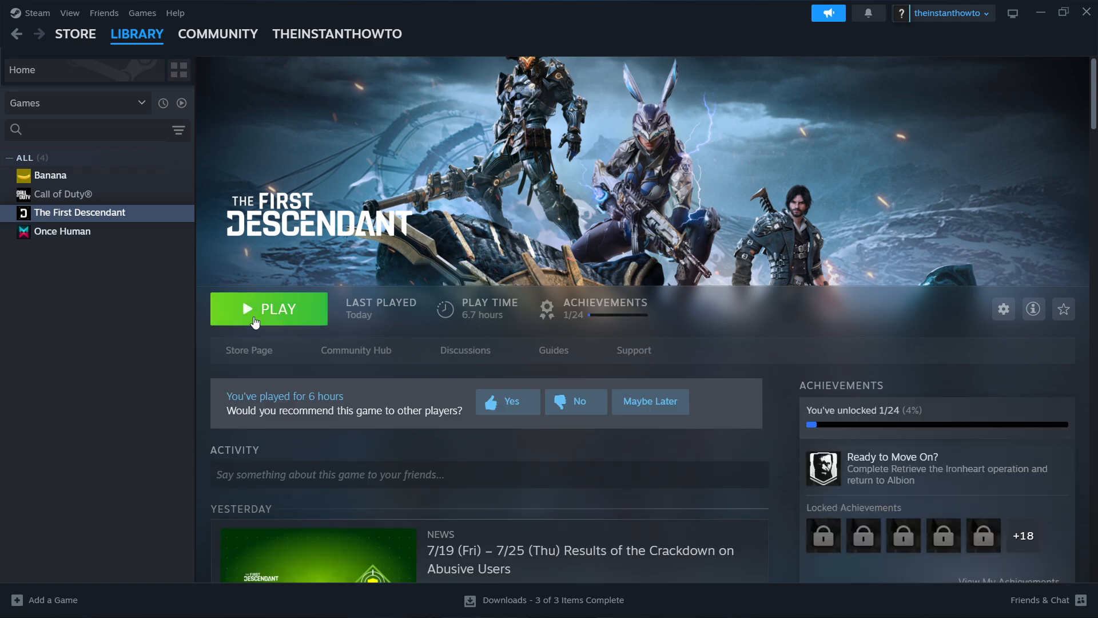